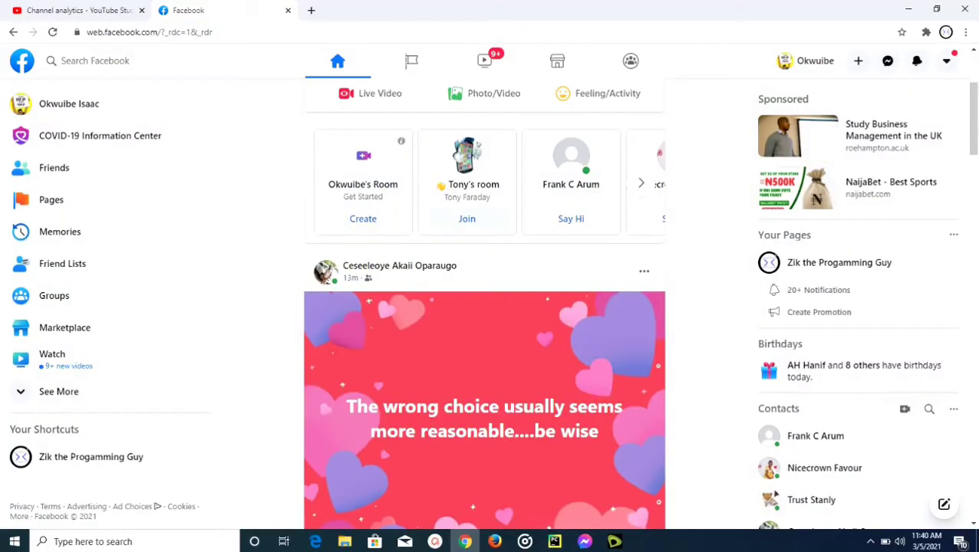
Step: Scroll down through the Facebook news feed to a photo album post
{"action": "scroll", "coordinate": [713, 147], "scroll_direction": "down", "scroll_amount": 4}
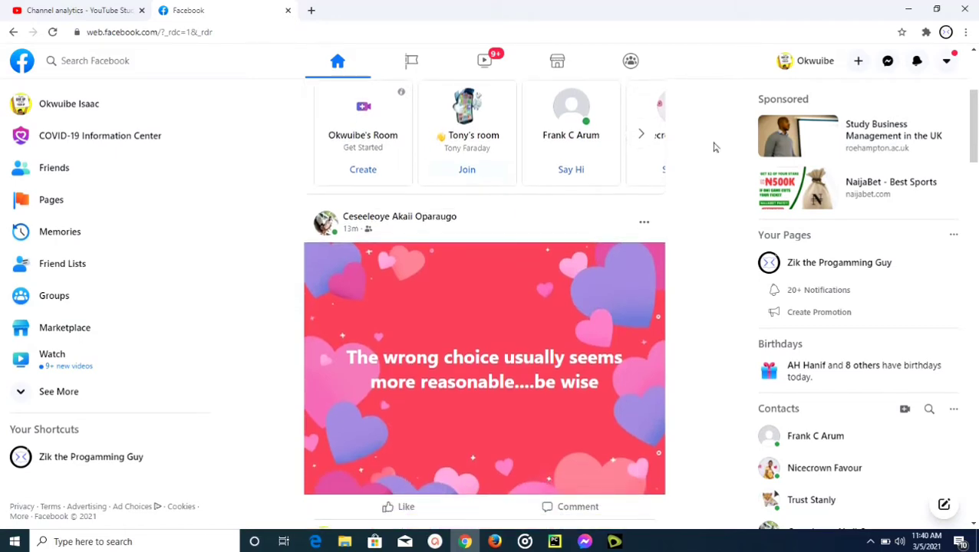
{"action": "scroll", "coordinate": [713, 147], "scroll_direction": "down", "scroll_amount": 1}
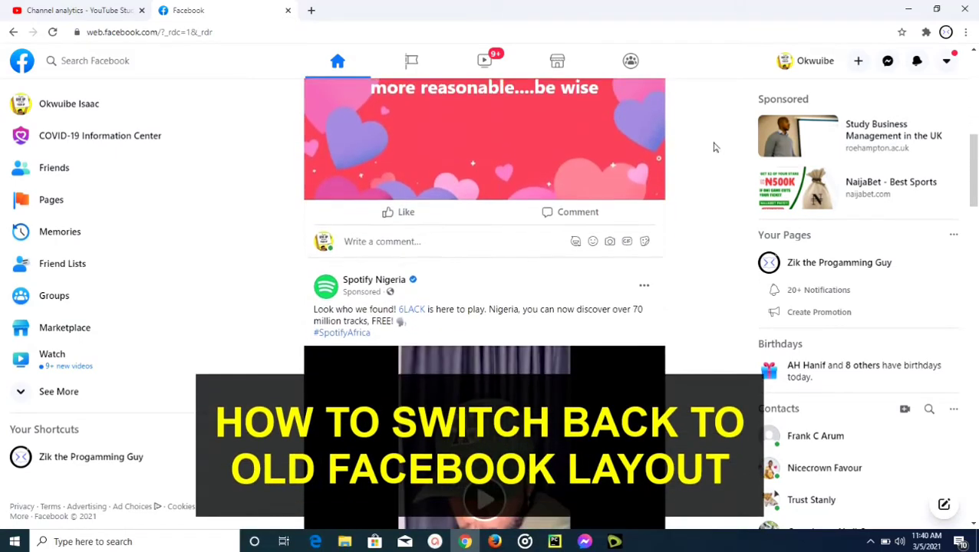
{"action": "scroll", "coordinate": [713, 147], "scroll_direction": "down", "scroll_amount": 5}
{"action": "scroll", "coordinate": [714, 146], "scroll_direction": "down", "scroll_amount": 3}
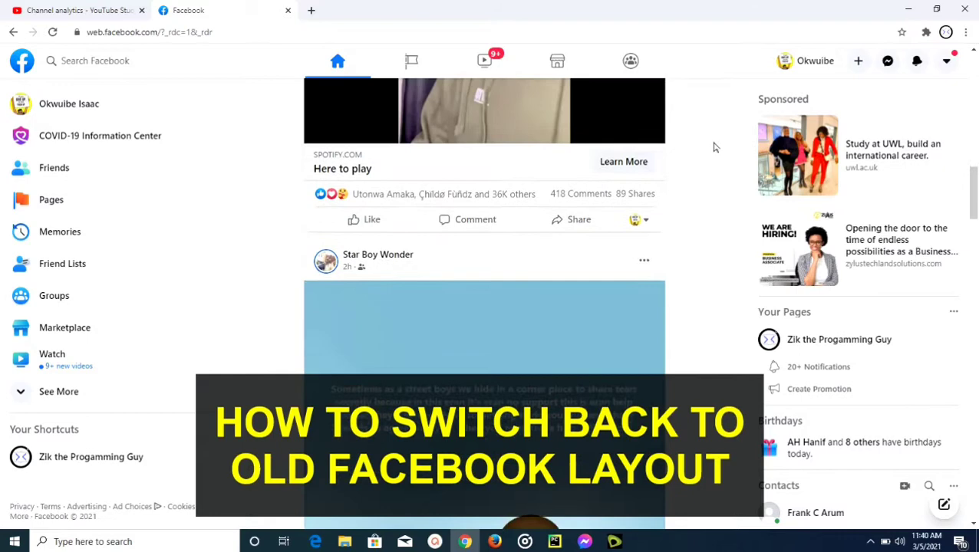
{"action": "scroll", "coordinate": [714, 147], "scroll_direction": "down", "scroll_amount": 1}
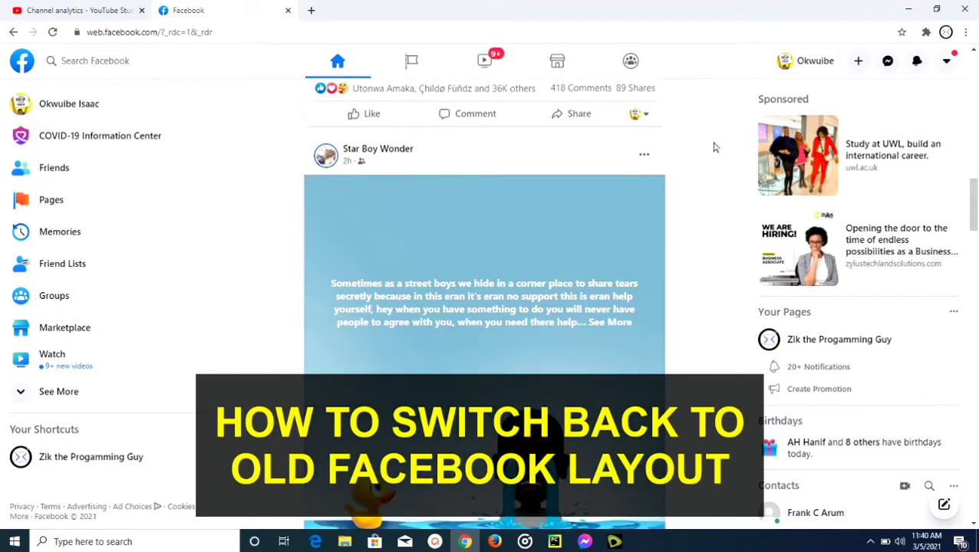
{"action": "scroll", "coordinate": [713, 146], "scroll_direction": "down", "scroll_amount": 4}
{"action": "scroll", "coordinate": [713, 146], "scroll_direction": "down", "scroll_amount": 9}
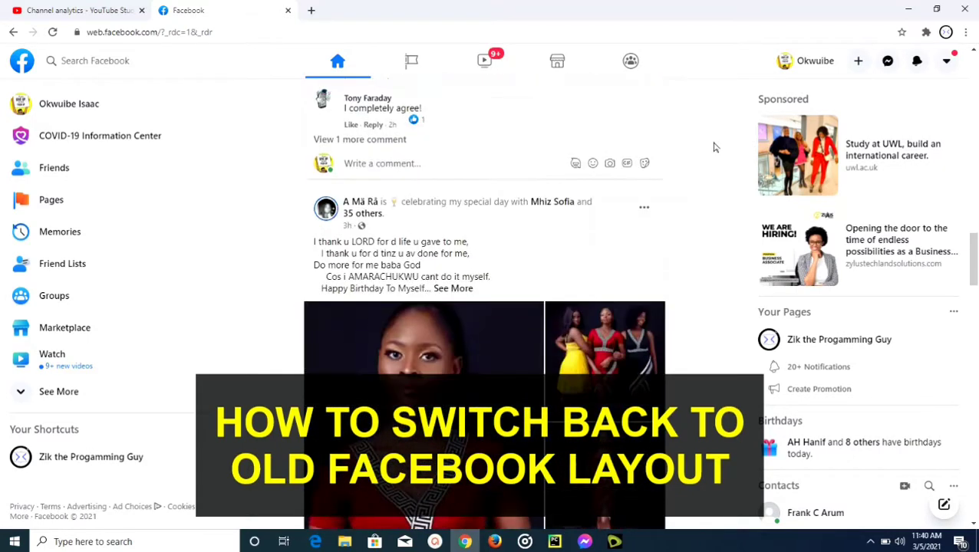
{"action": "scroll", "coordinate": [714, 147], "scroll_direction": "down", "scroll_amount": 9}
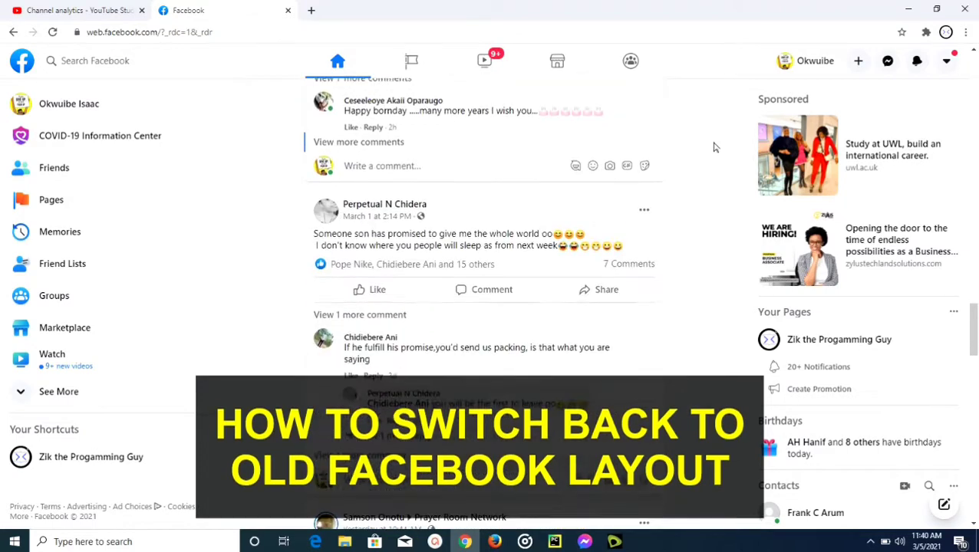
{"action": "scroll", "coordinate": [713, 147], "scroll_direction": "down", "scroll_amount": 7}
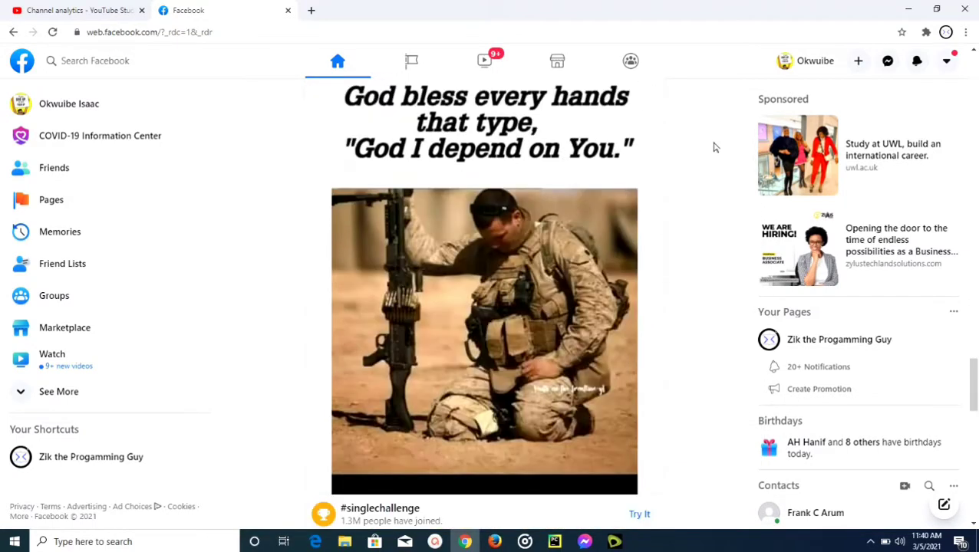
{"action": "scroll", "coordinate": [714, 147], "scroll_direction": "down", "scroll_amount": 5}
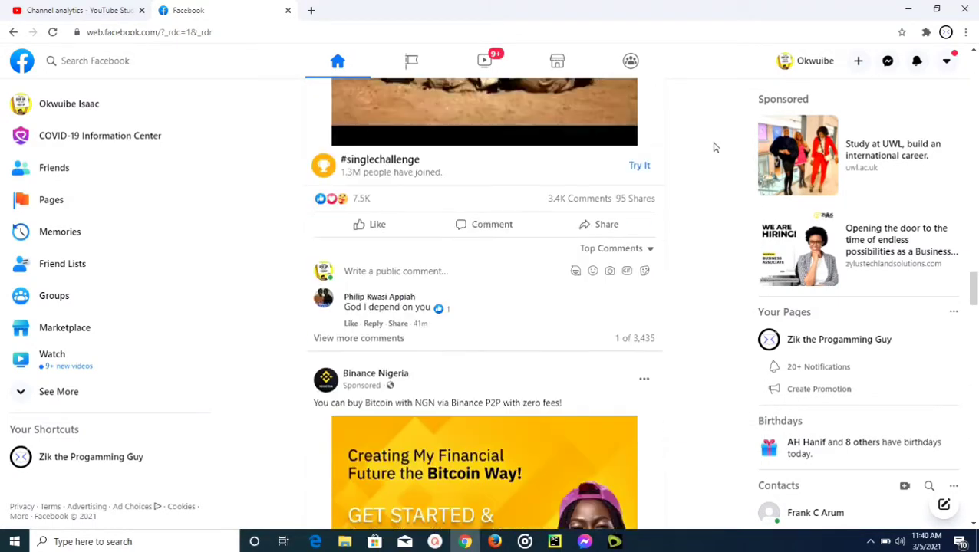
{"action": "scroll", "coordinate": [714, 146], "scroll_direction": "down", "scroll_amount": 7}
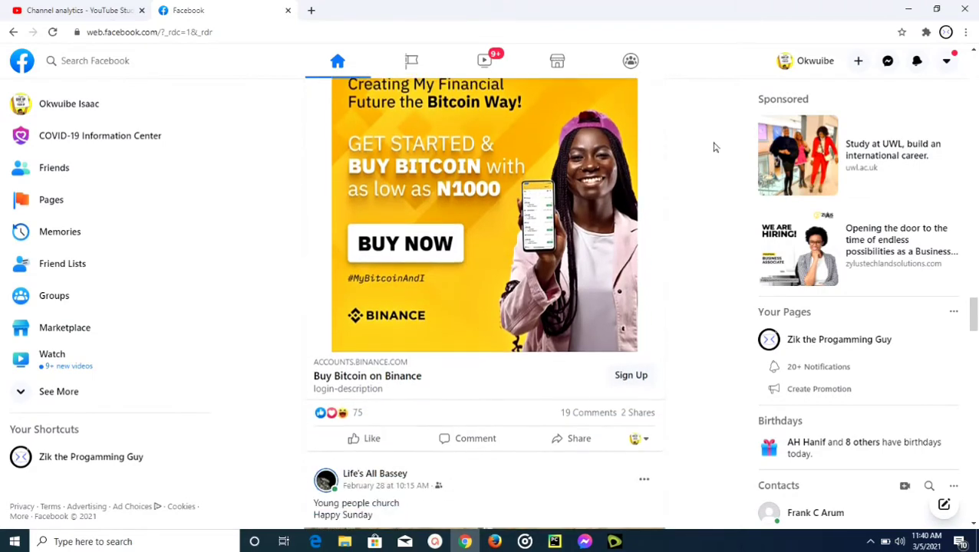
{"action": "scroll", "coordinate": [714, 146], "scroll_direction": "down", "scroll_amount": 1}
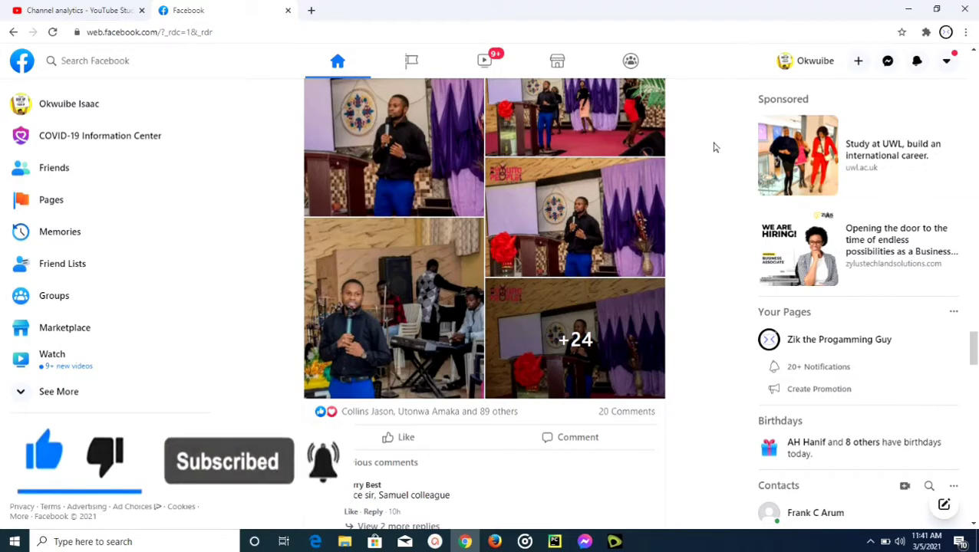
Step: Open the Facebook account menu, then close it to return to the feed
{"action": "left_click", "coordinate": [948, 63]}
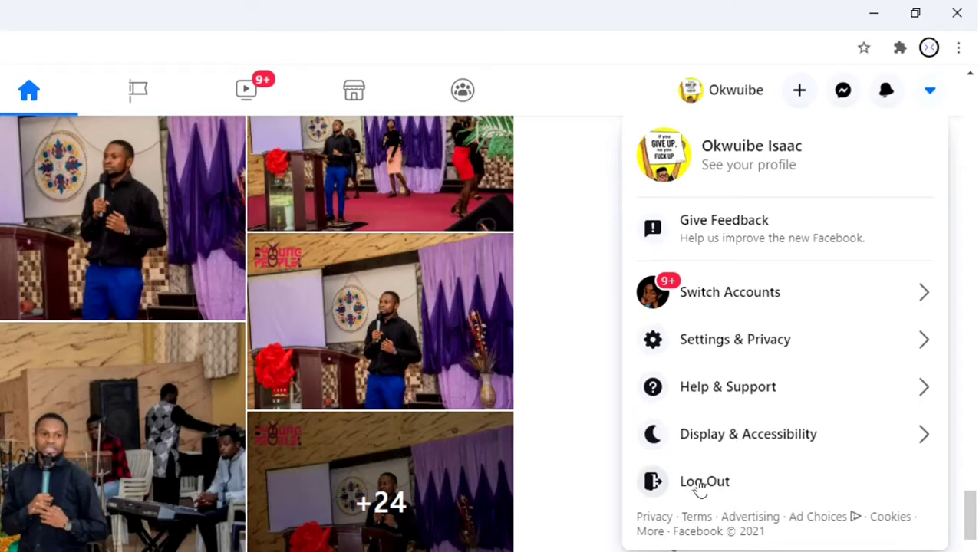
{"action": "left_click", "coordinate": [587, 405]}
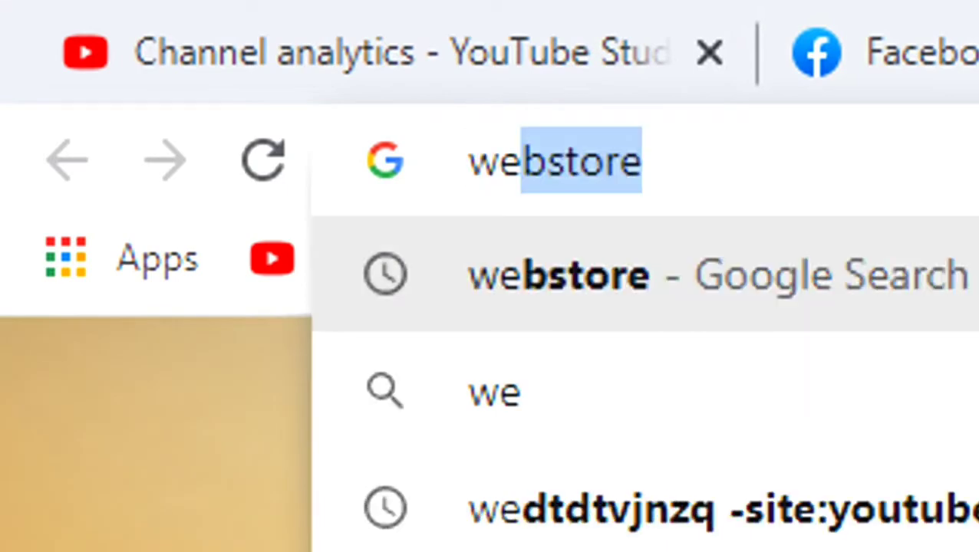
Step: Search Google for 'webstore' and go to the Chrome Web Store result
{"action": "type", "text": "b"}
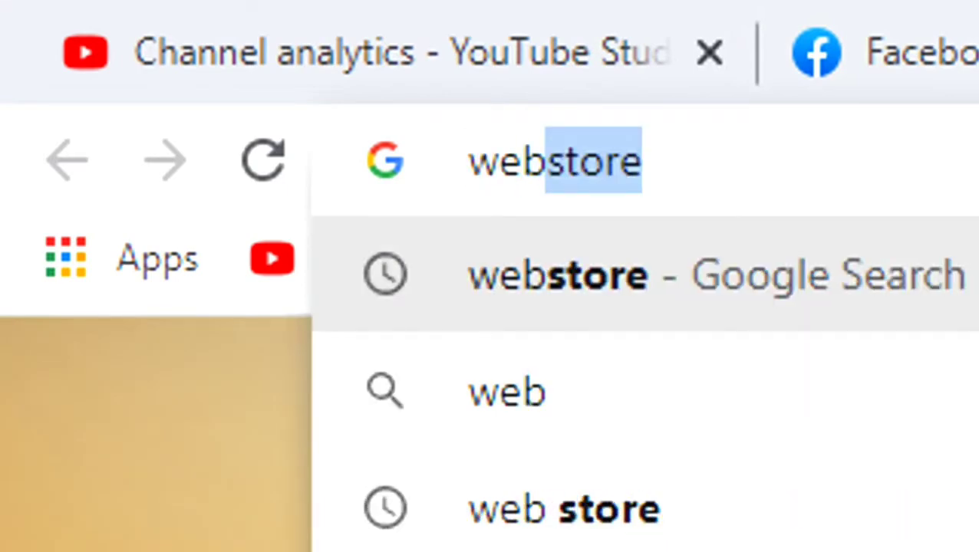
{"action": "key", "text": "Return"}
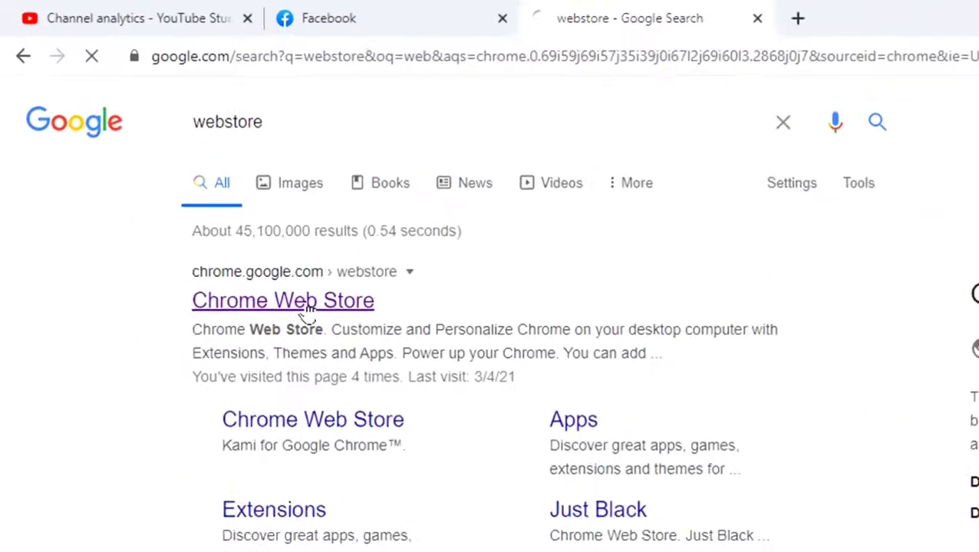
{"action": "left_click", "coordinate": [307, 303]}
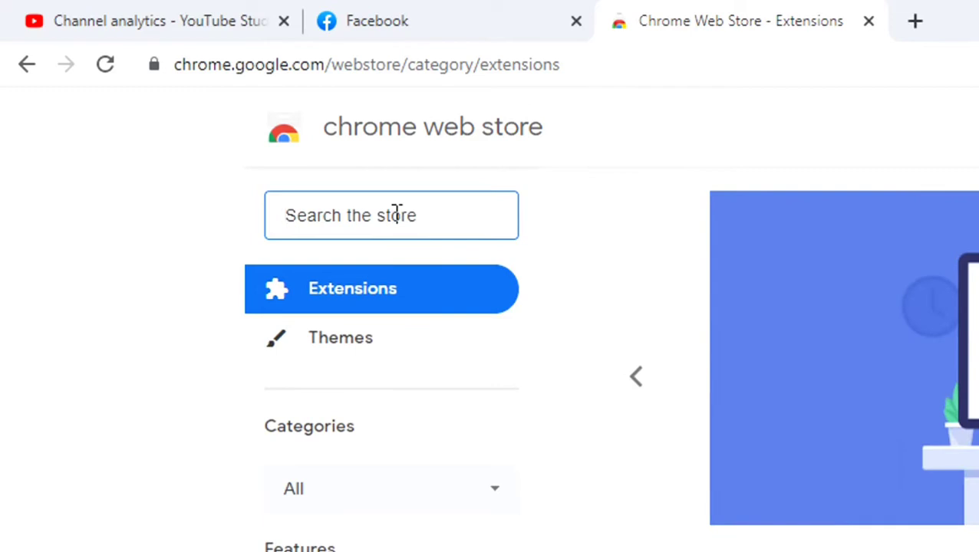
Step: Search the store for 'old facebook layout' and open the Old Layout for Facebook page
{"action": "type", "text": "old"}
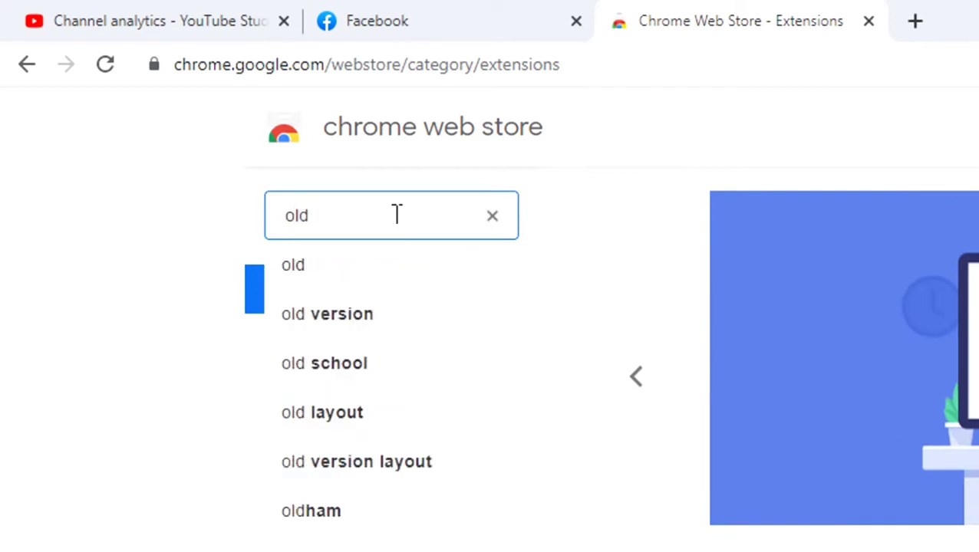
{"action": "type", "text": " face"}
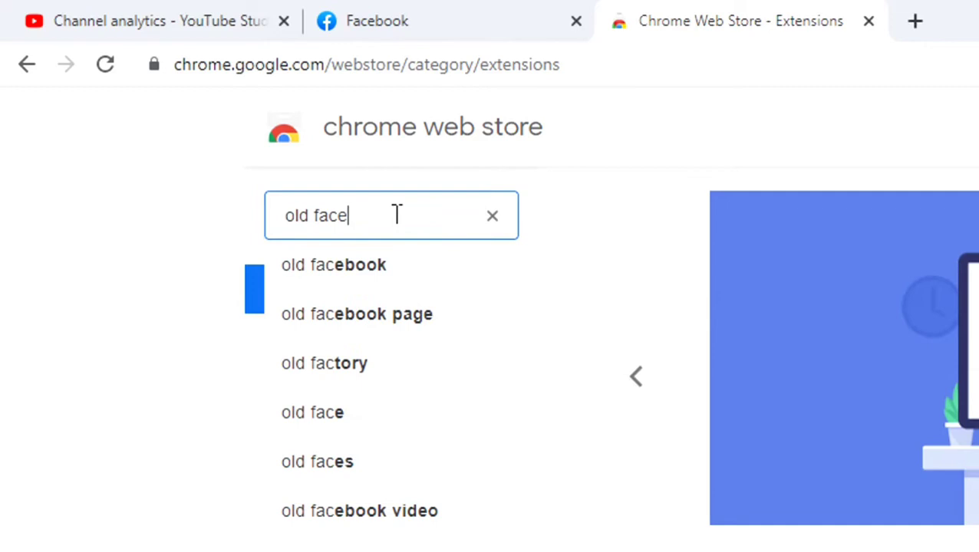
{"action": "type", "text": "book"}
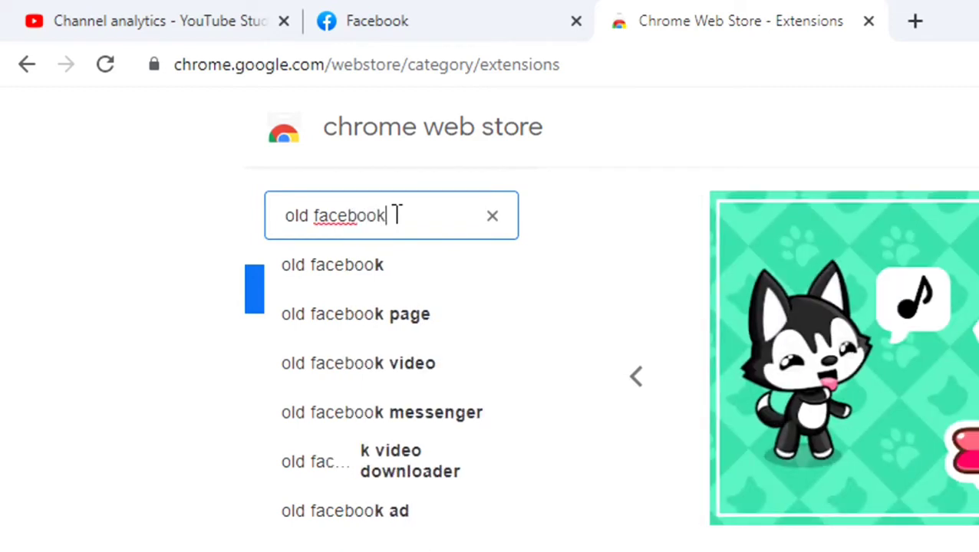
{"action": "type", "text": " lay"}
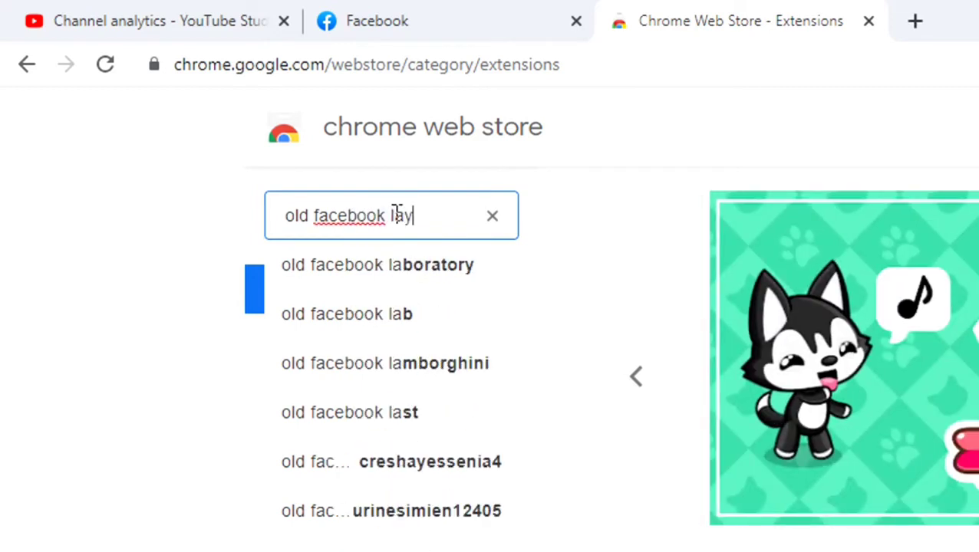
{"action": "type", "text": "out"}
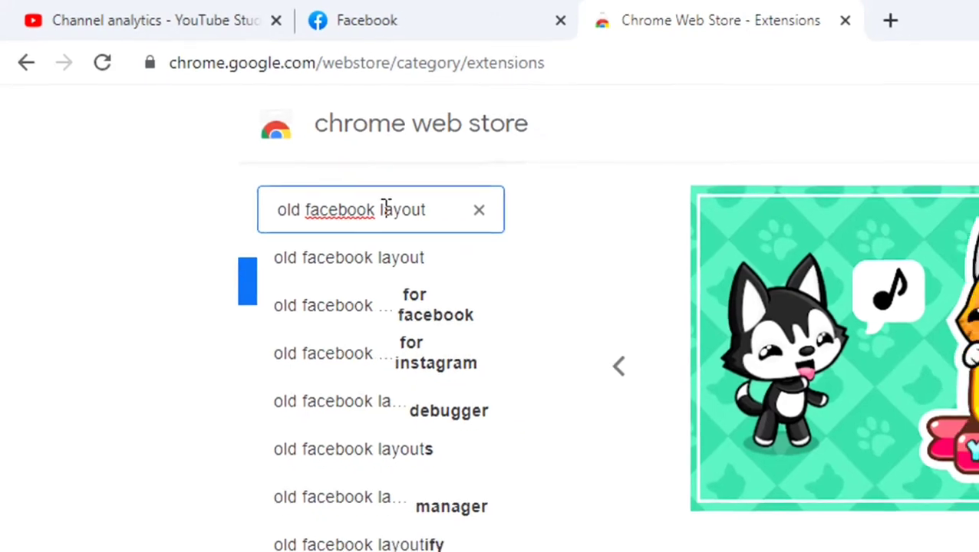
{"action": "key", "text": "Return"}
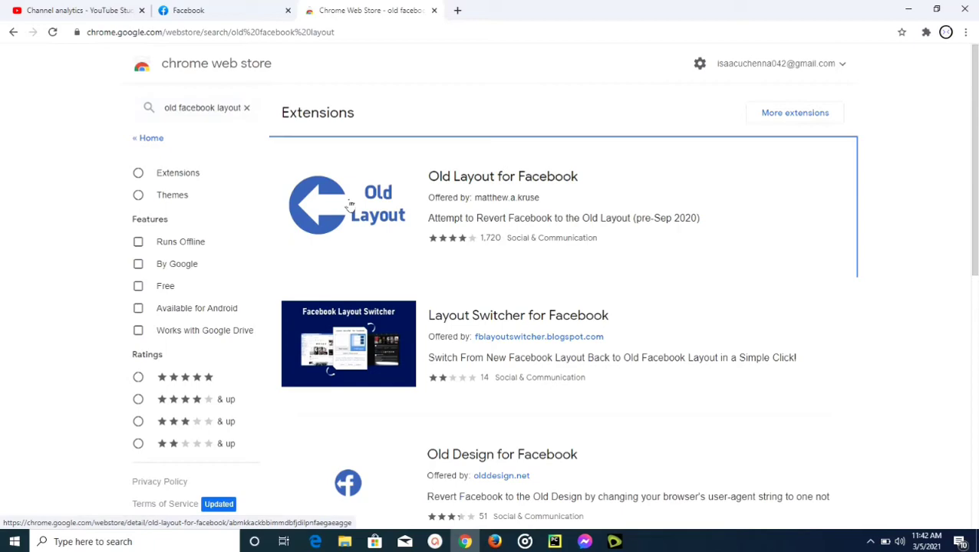
{"action": "left_click", "coordinate": [349, 204]}
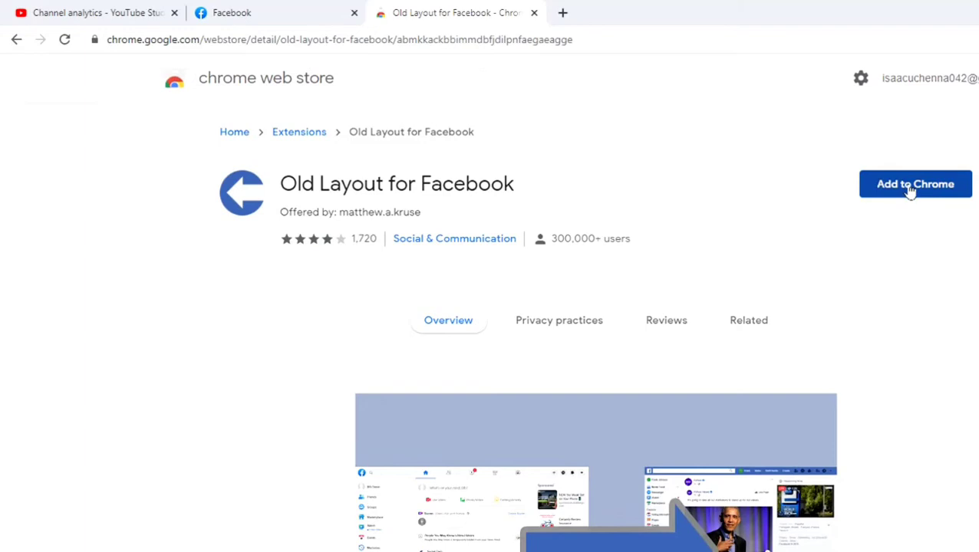
Step: Add Old Layout for Facebook to Chrome and confirm the extension install
{"action": "left_click", "coordinate": [910, 191]}
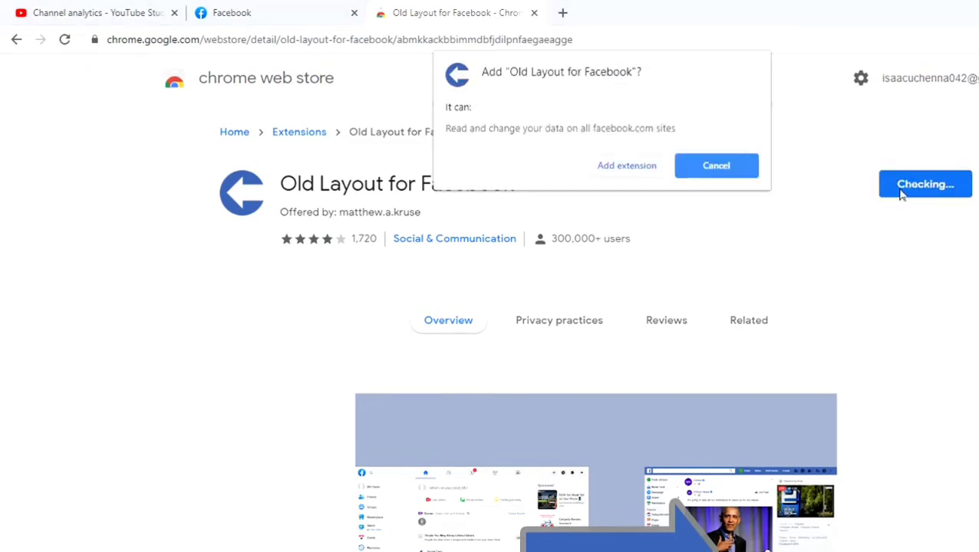
{"action": "left_click", "coordinate": [626, 166]}
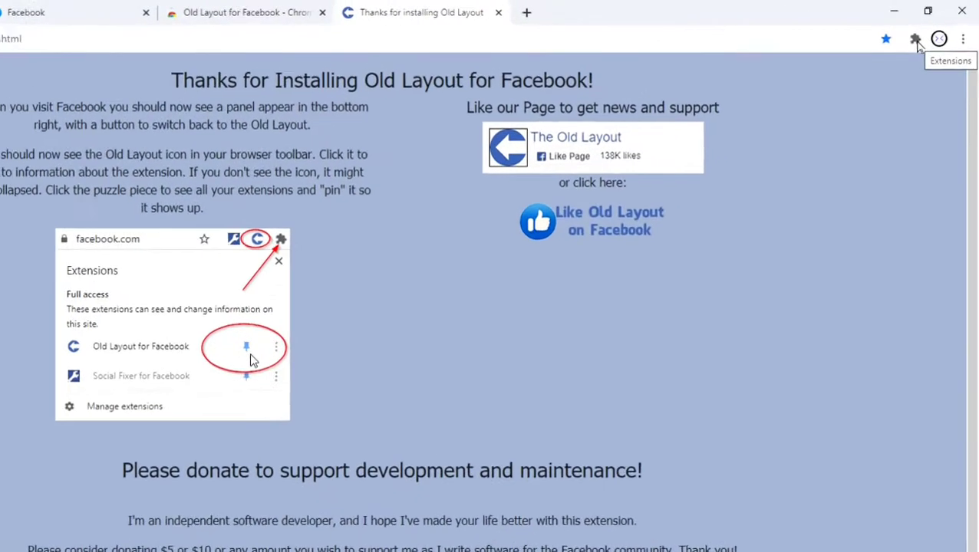
Step: Pin Old Layout for Facebook to the Chrome toolbar from the Extensions list
{"action": "left_click", "coordinate": [926, 32]}
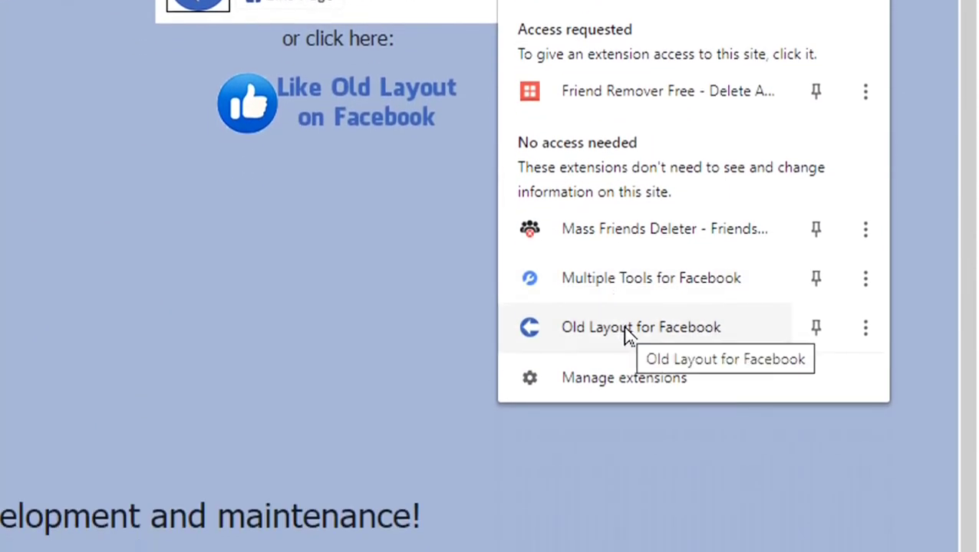
{"action": "left_click", "coordinate": [817, 329]}
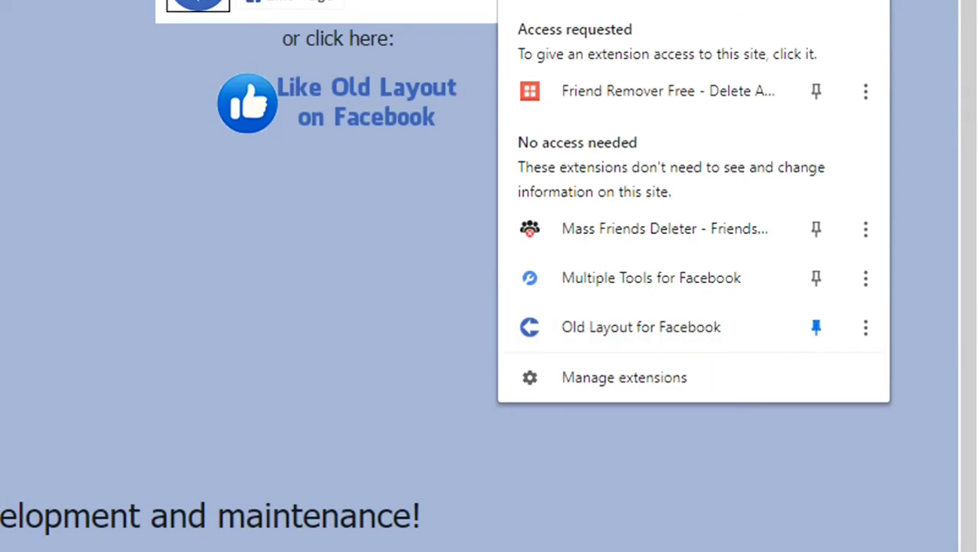
{"action": "left_click", "coordinate": [873, 25]}
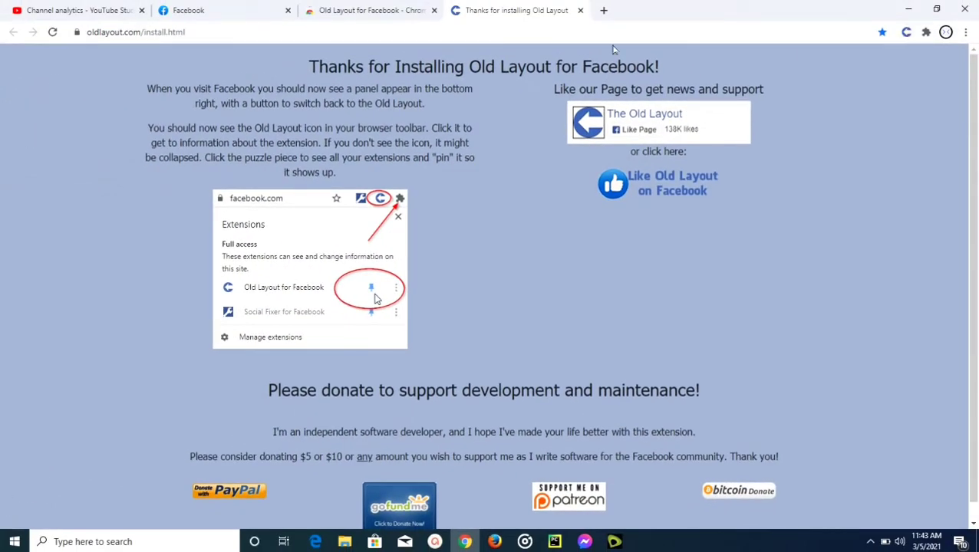
Step: Close the 'Thanks for installing' tab and the Chrome Web Store tab
{"action": "left_click", "coordinate": [582, 10]}
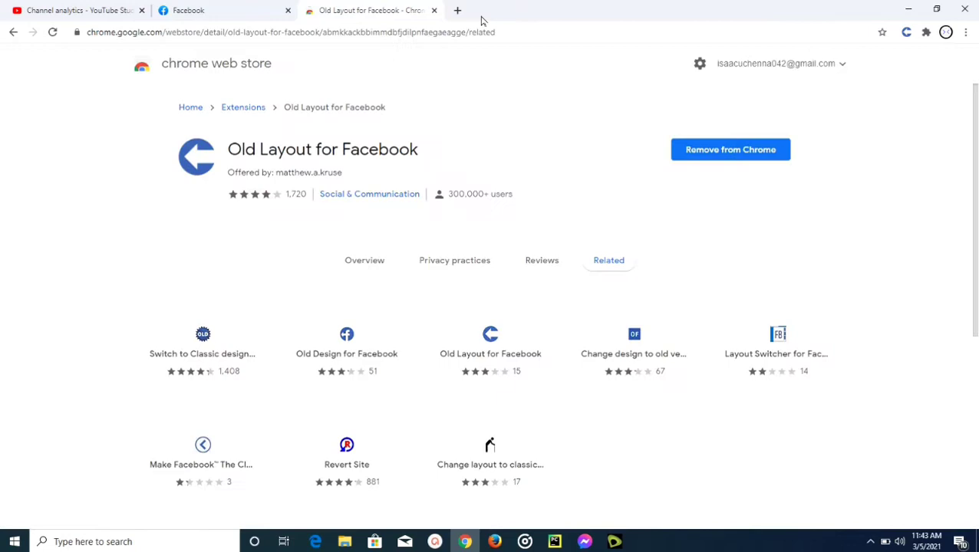
{"action": "left_click", "coordinate": [434, 11]}
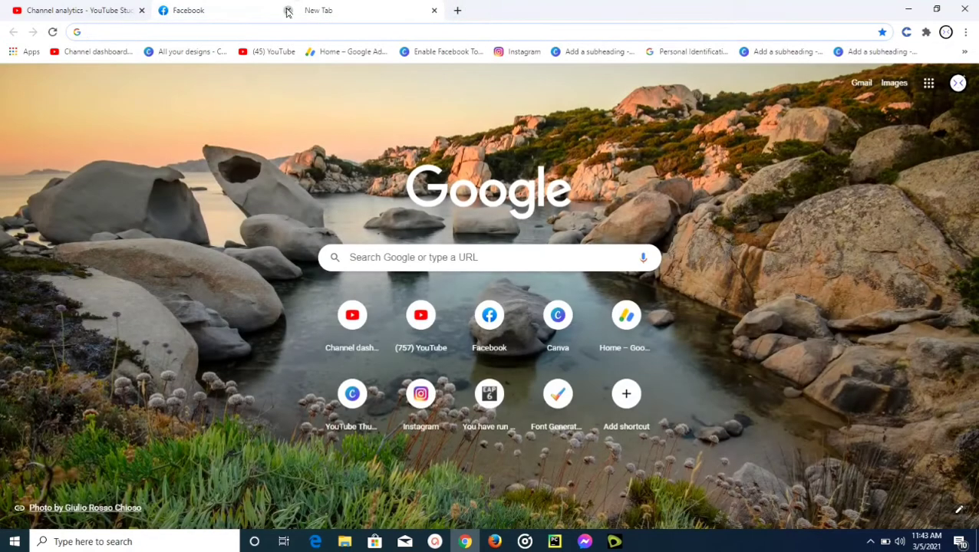
Step: Close the old Facebook tab still showing the previous layout
{"action": "left_click", "coordinate": [288, 10]}
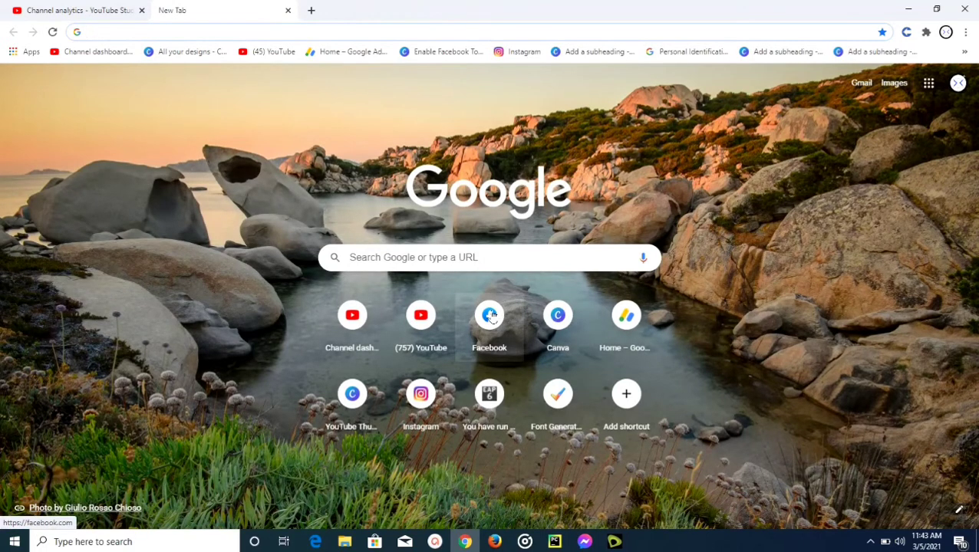